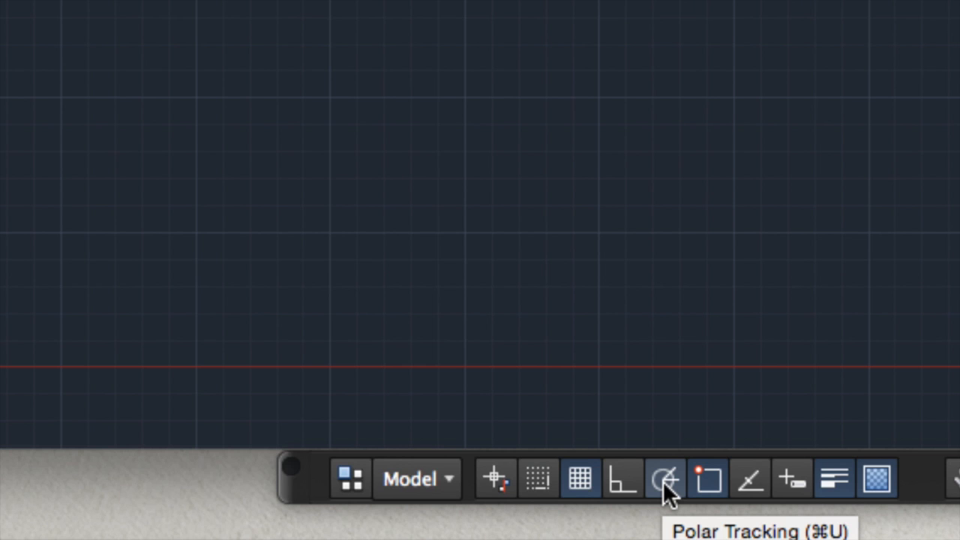
# Step: Turn off Polar Tracking and turn on Dynamic Input
pyautogui.click(663, 481)
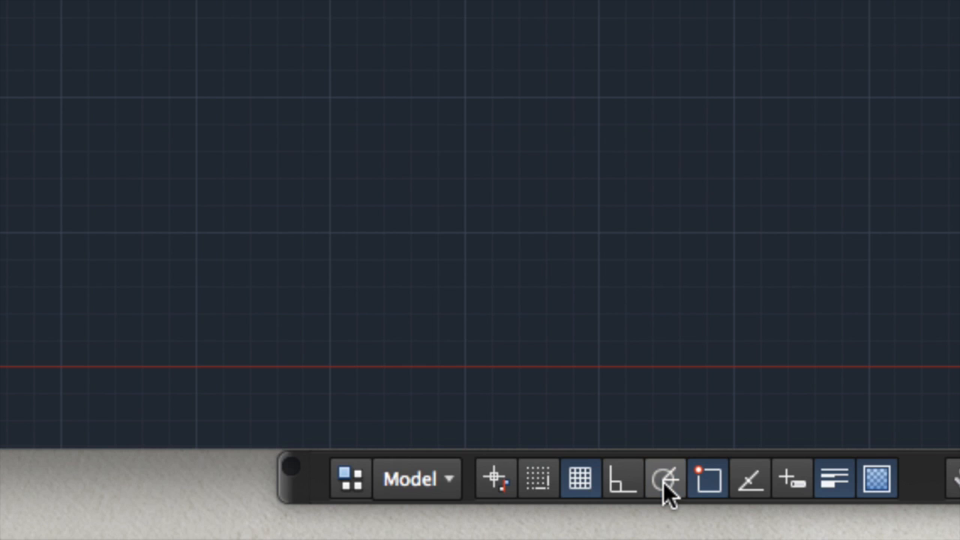
pyautogui.click(786, 488)
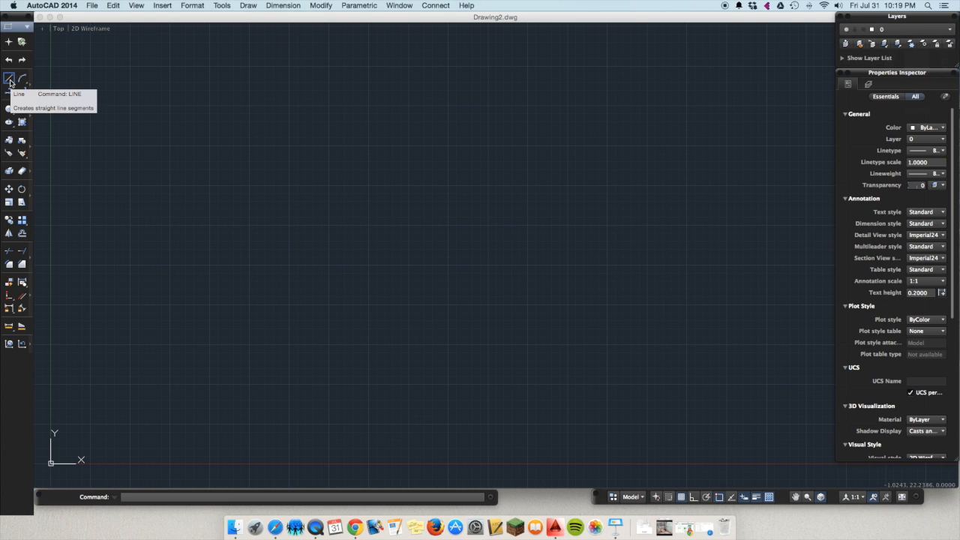
# Step: Draw a vertical line 10 units long at 90°, starting at about (2.42, 4.37)
pyautogui.click(9, 79)
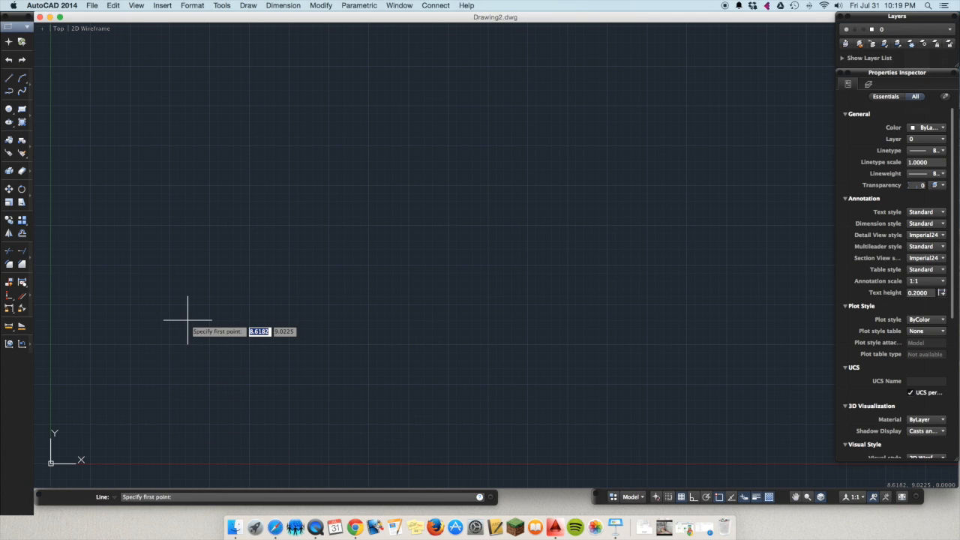
pyautogui.write('5')
pyautogui.press('Tab')
pyautogui.press('Return')
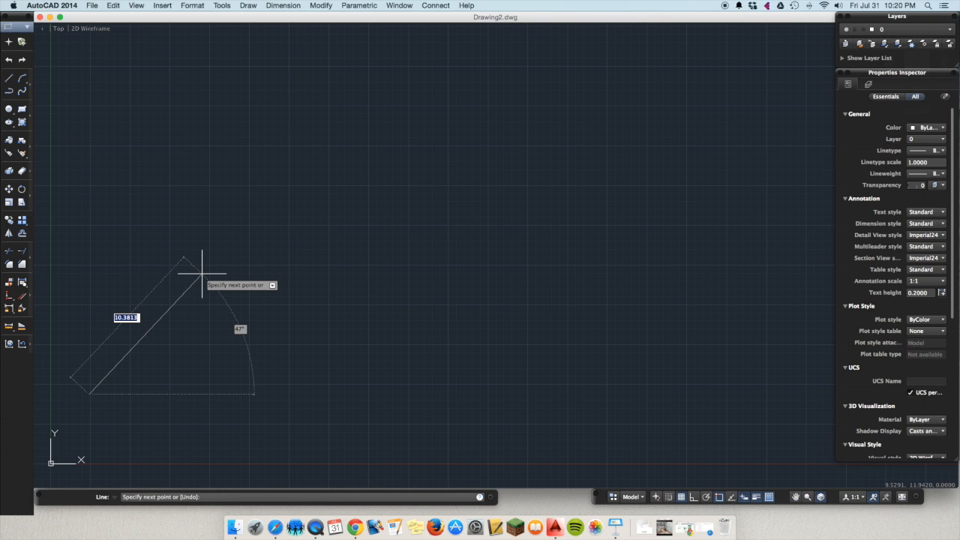
pyautogui.write('10')
pyautogui.press('Tab')
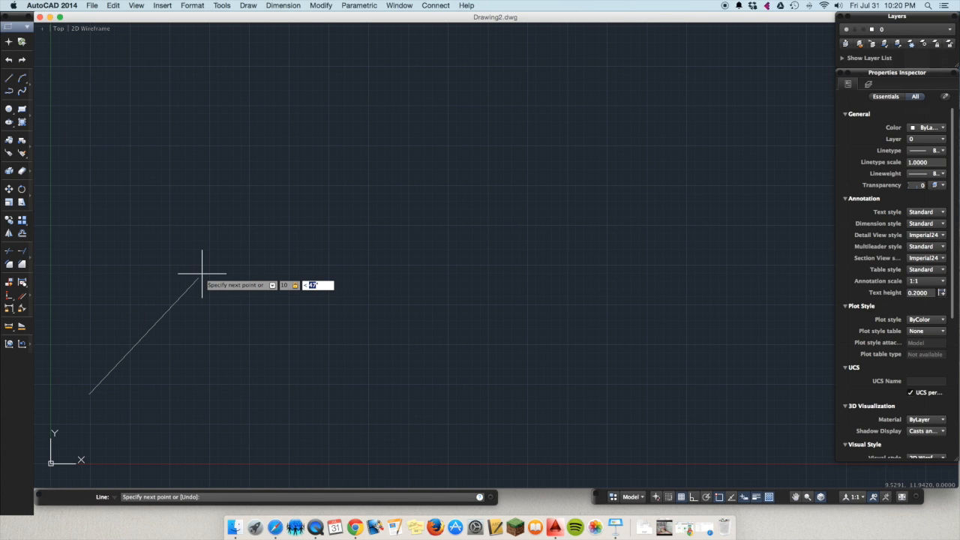
pyautogui.write('90')
pyautogui.press('Return')
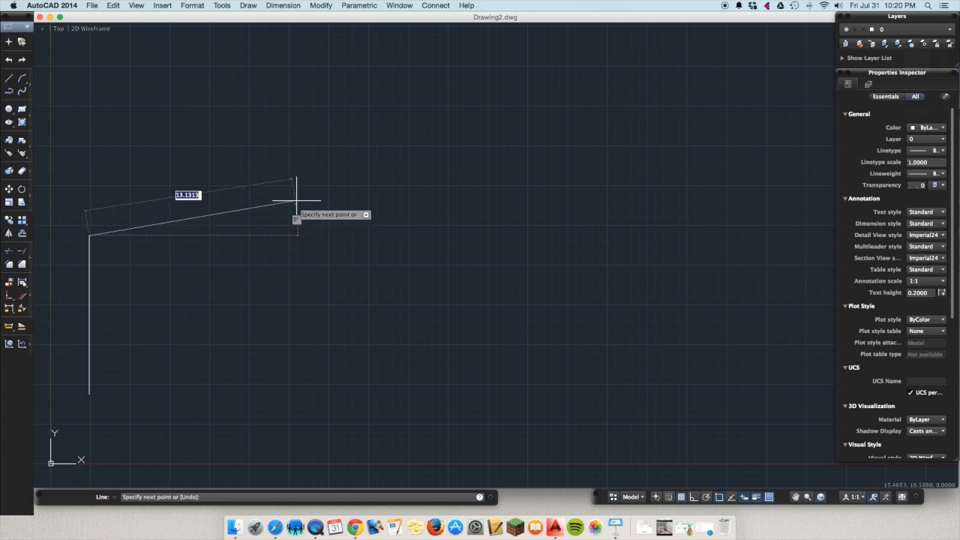
# Step: Continue from the vertical line's upper end with an 11-unit line segment at 15°
pyautogui.write('11')
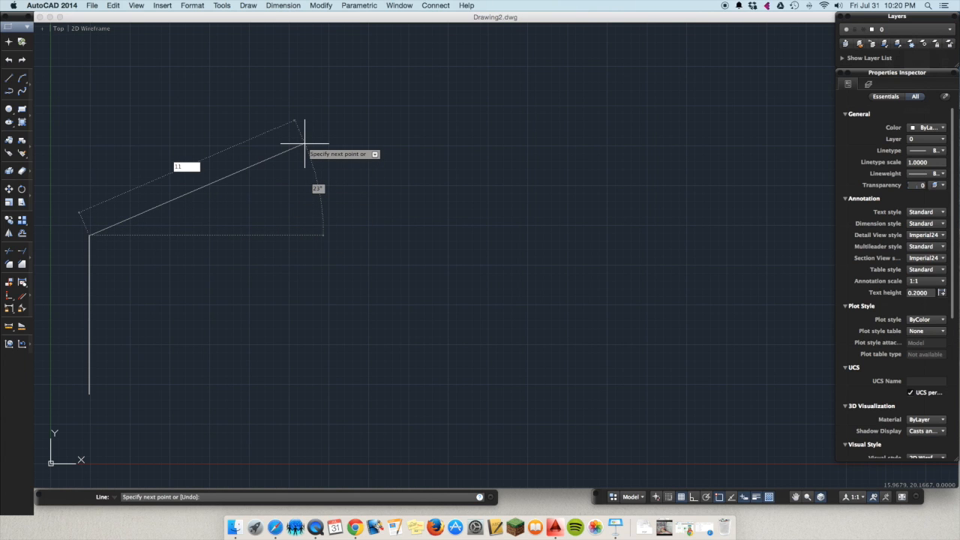
pyautogui.press('Tab')
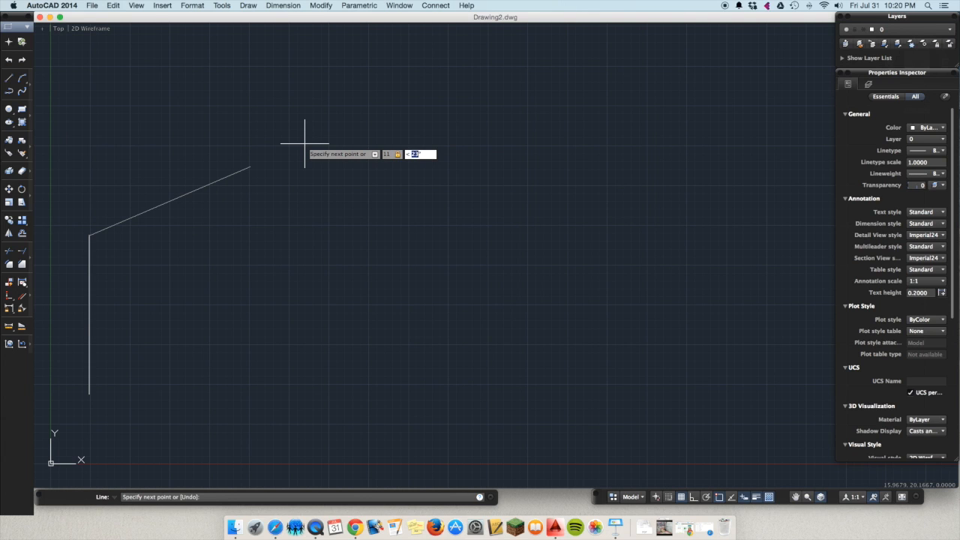
pyautogui.write('15')
pyautogui.press('Return')
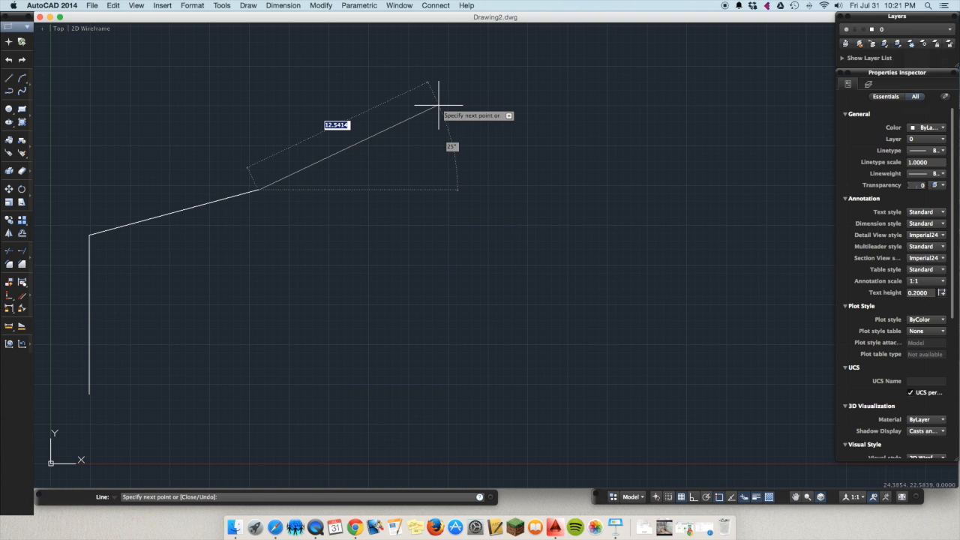
# Step: Add a third connected line segment 4 units long at 315° and end the Line command
pyautogui.write('34')
pyautogui.press('BackSpace')
pyautogui.write('4')
pyautogui.press('Tab')
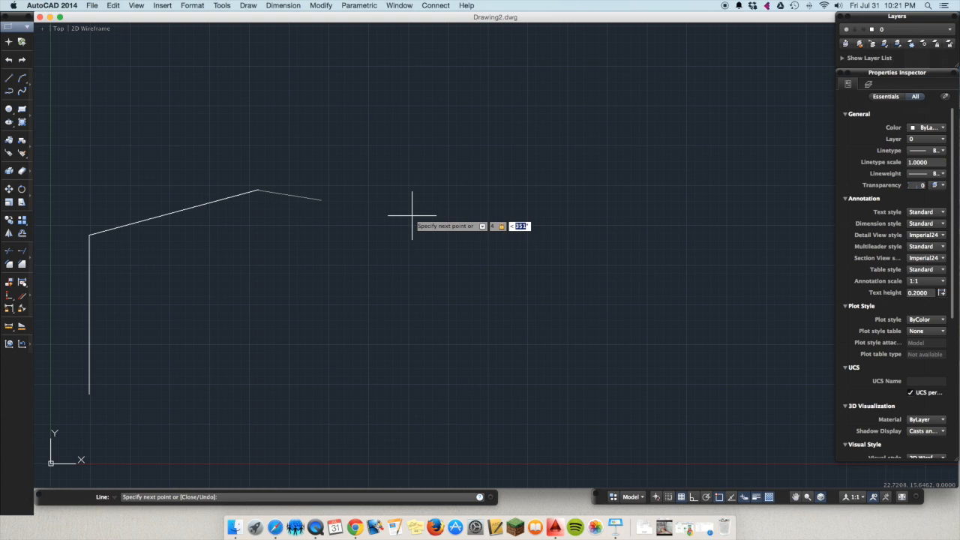
pyautogui.write('315')
pyautogui.press('Return')
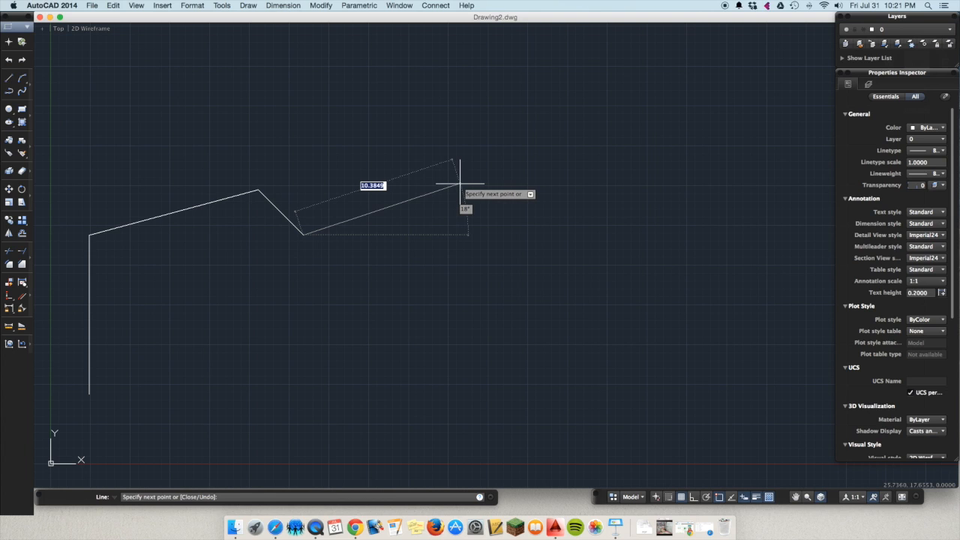
pyautogui.press('Escape')
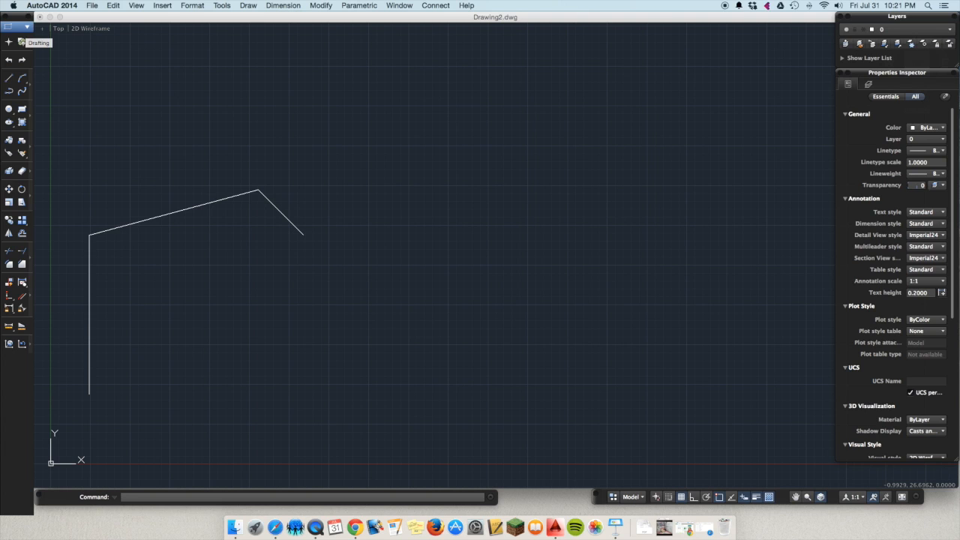
# Step: Switch to the Annotation tool set and add an aligned dimension to the vertical line, placed just to its right
pyautogui.click(16, 26)
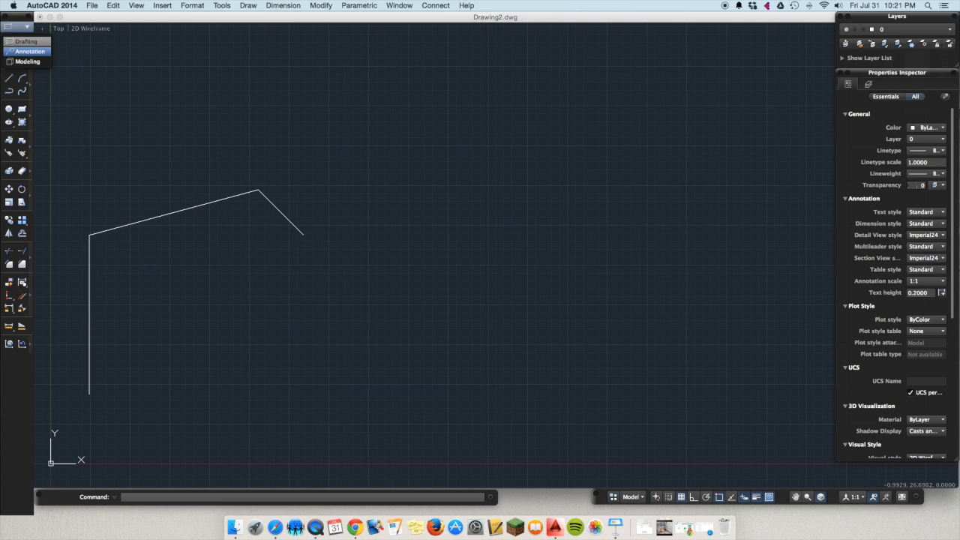
pyautogui.click(30, 51)
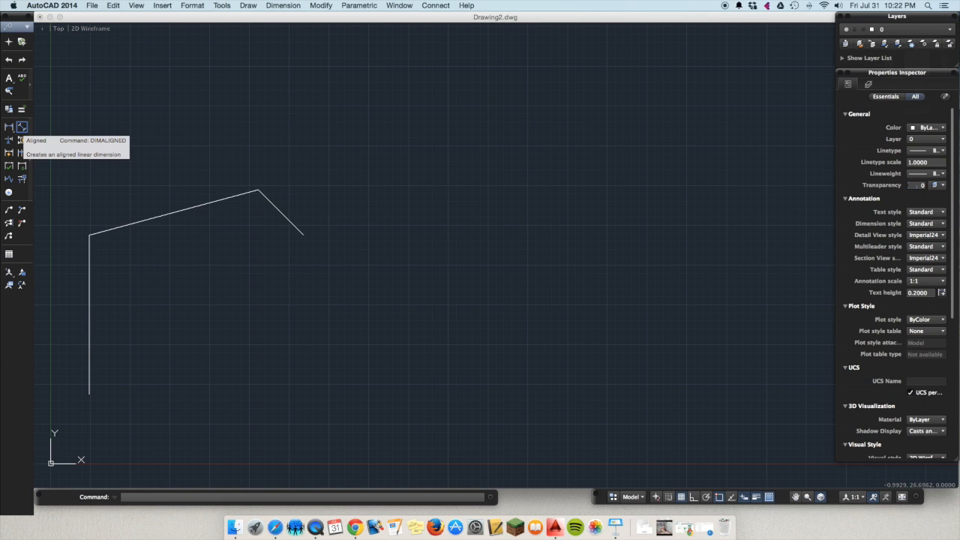
pyautogui.click(22, 127)
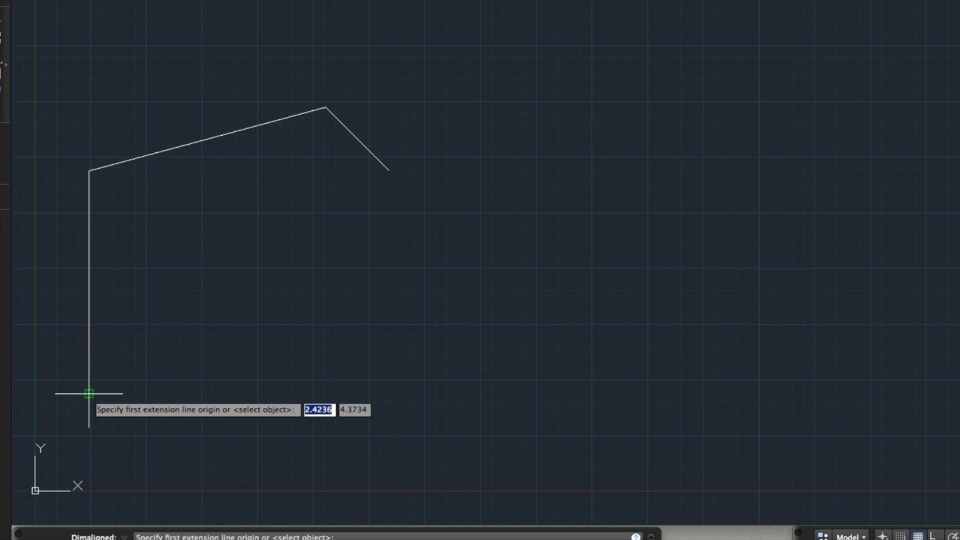
pyautogui.click(88, 393)
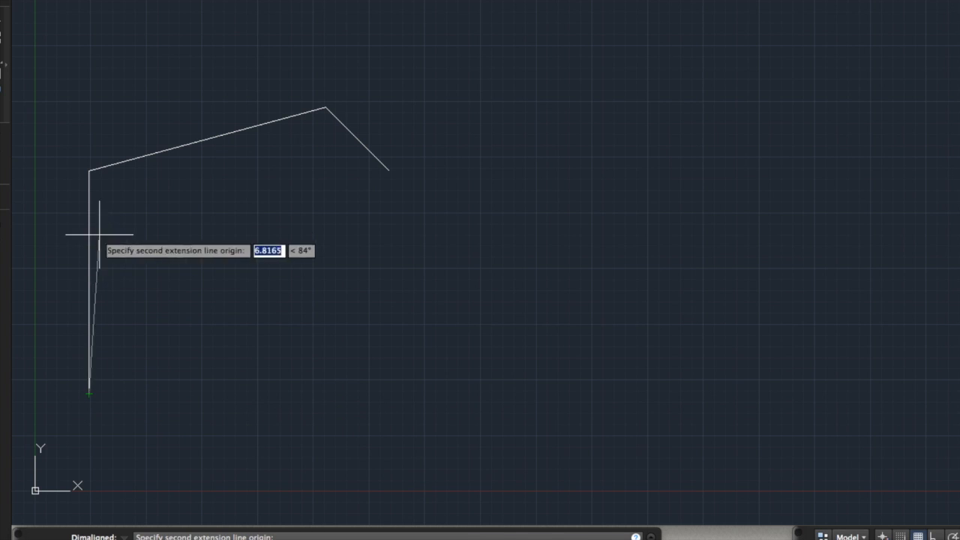
pyautogui.click(88, 172)
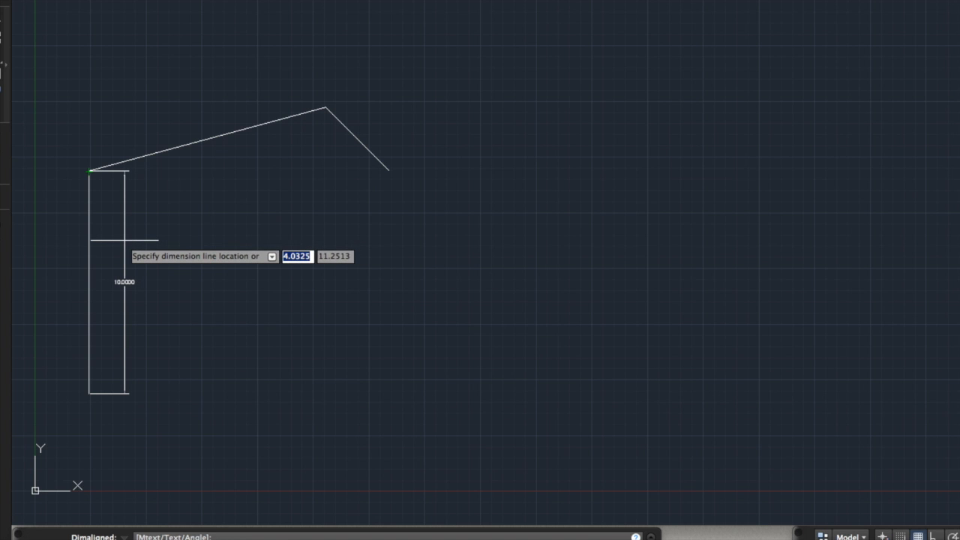
pyautogui.click(124, 240)
# Step: Change the color of the vertical line's aligned dimension to Green and deselect it
pyautogui.scroll(-5, 124, 240)
pyautogui.scroll(4, 124, 239)
pyautogui.scroll(1, 124, 240)
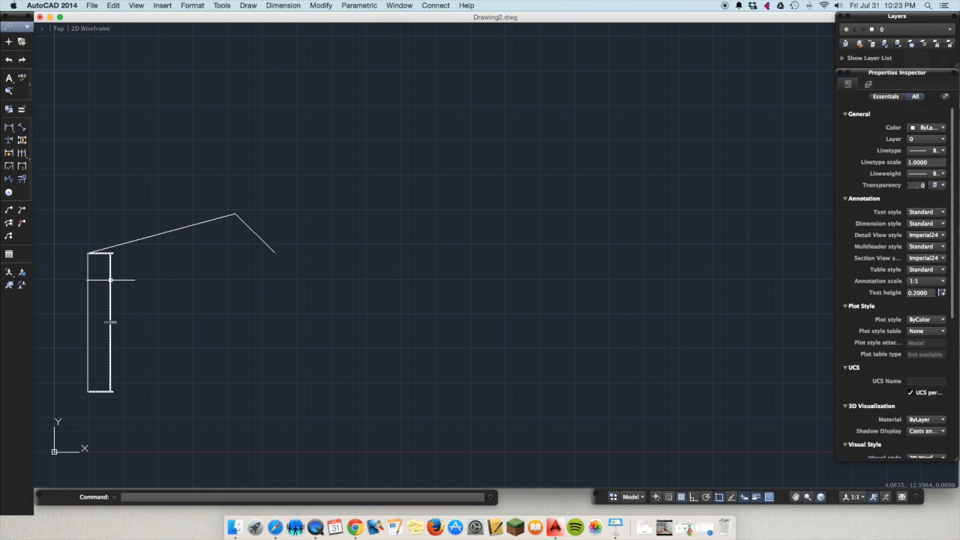
pyautogui.click(110, 322)
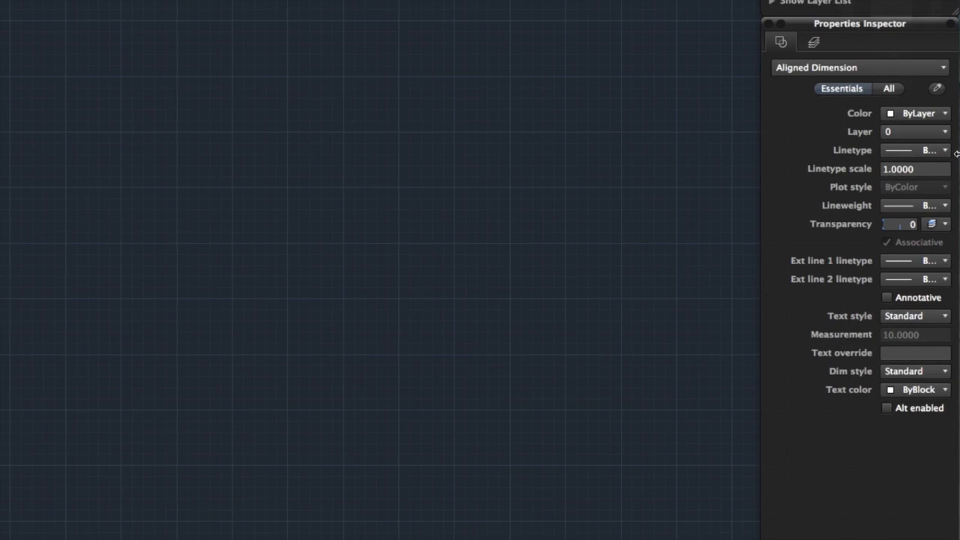
pyautogui.click(901, 106)
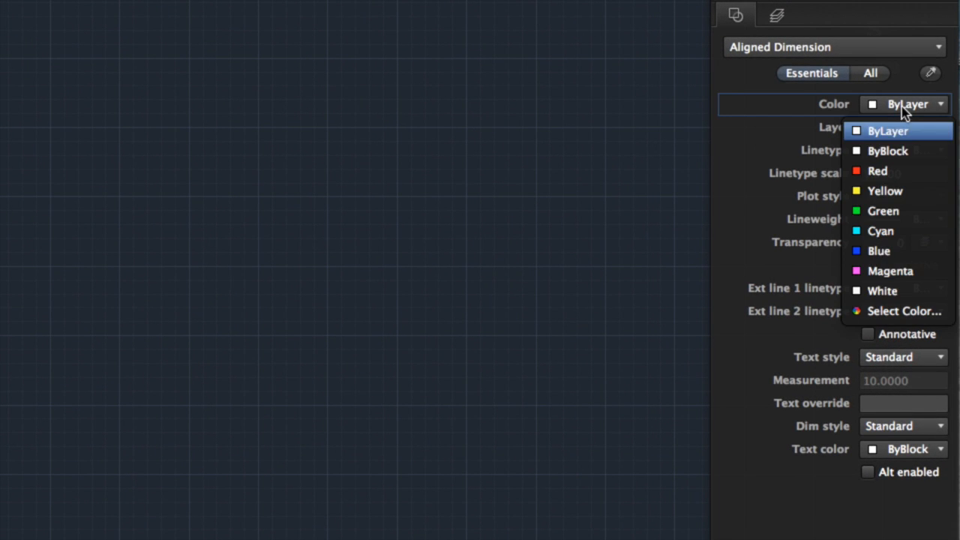
pyautogui.click(897, 212)
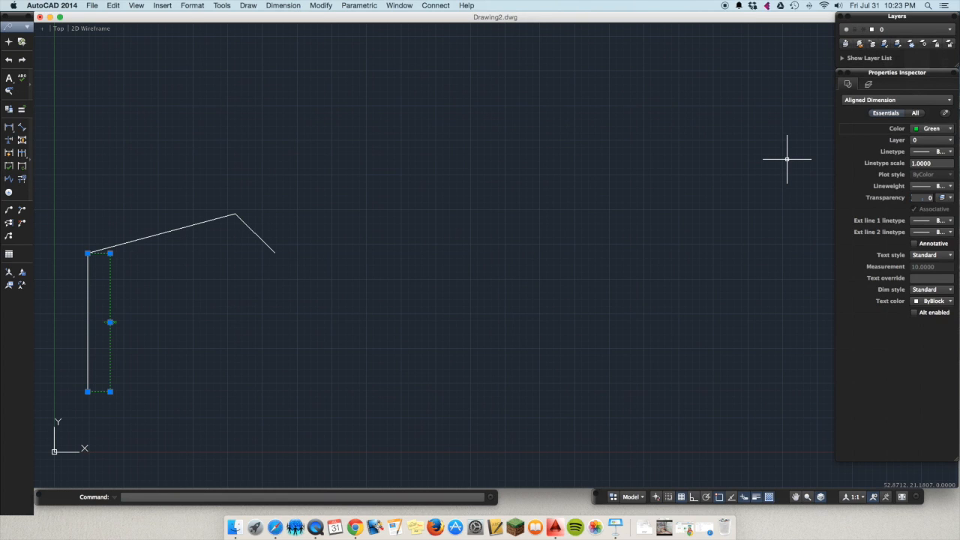
pyautogui.click(165, 289)
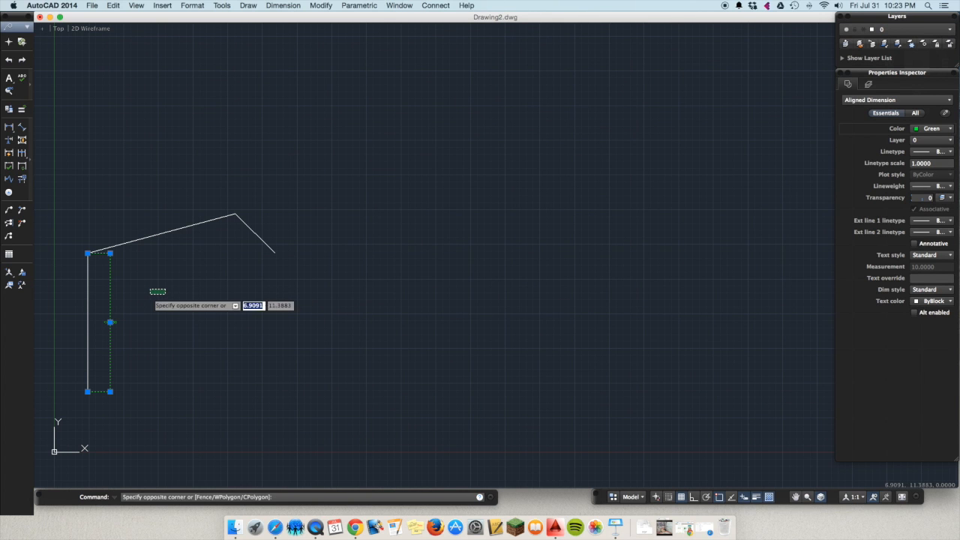
pyautogui.press('Escape')
pyautogui.press('Escape')
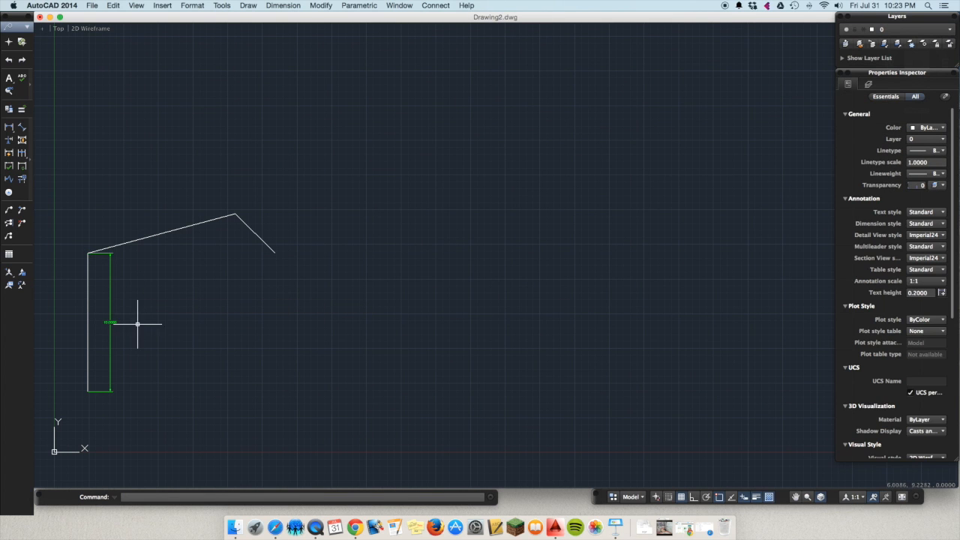
# Step: Add an aligned dimension to the sloped segment between the peak and the vertical line's upper end, placed above the segment
pyautogui.scroll(5, 101, 324)
pyautogui.scroll(-2, 82, 325)
pyautogui.scroll(-2, 82, 325)
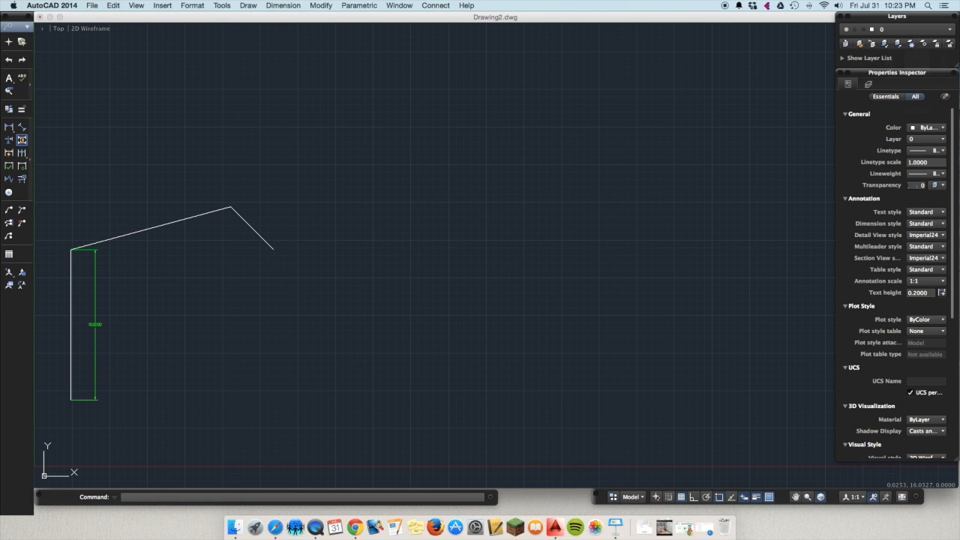
pyautogui.click(22, 140)
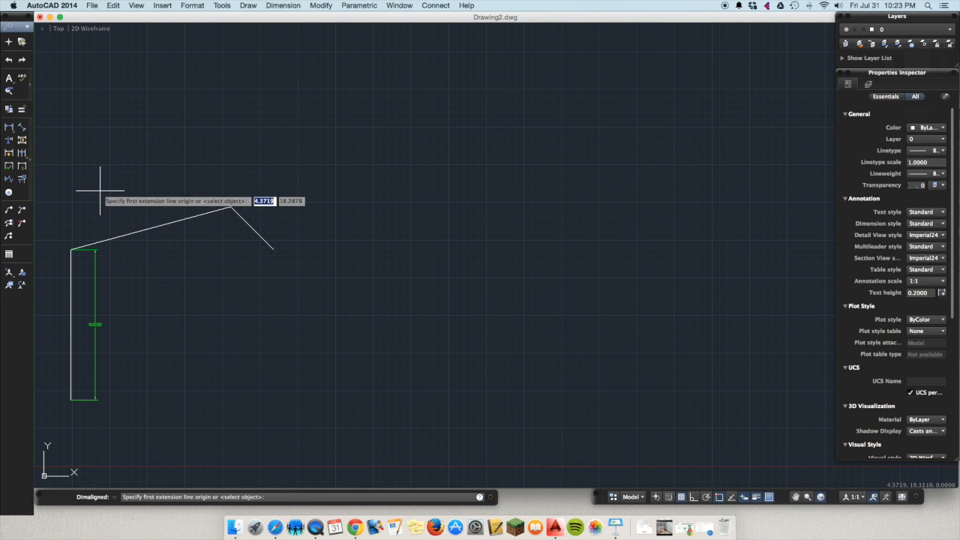
pyautogui.scroll(3, 210, 205)
pyautogui.scroll(-2, 207, 209)
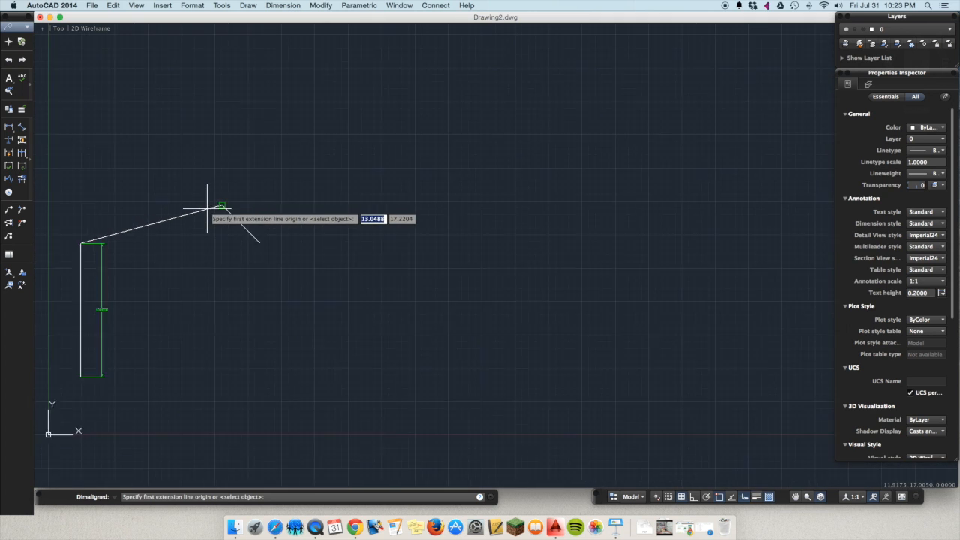
pyautogui.scroll(-2, 187, 211)
pyautogui.scroll(4, 180, 224)
pyautogui.scroll(-1, 196, 227)
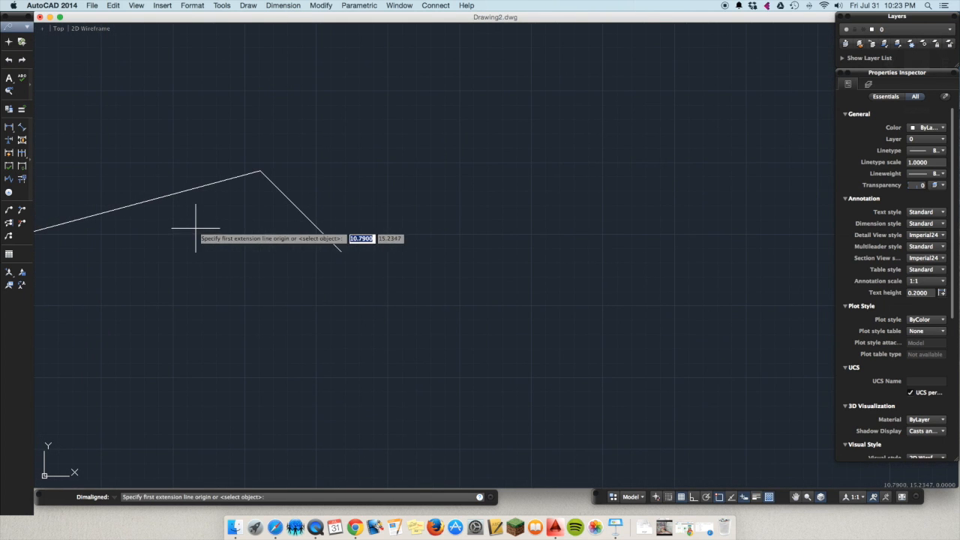
pyautogui.click(260, 171)
pyautogui.scroll(-3, 187, 171)
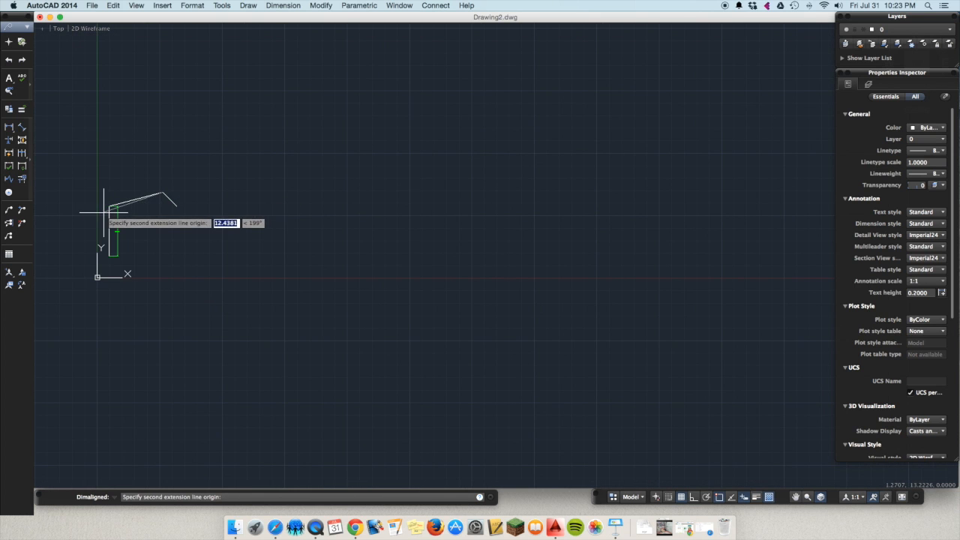
pyautogui.scroll(2, 105, 203)
pyautogui.scroll(4, 101, 180)
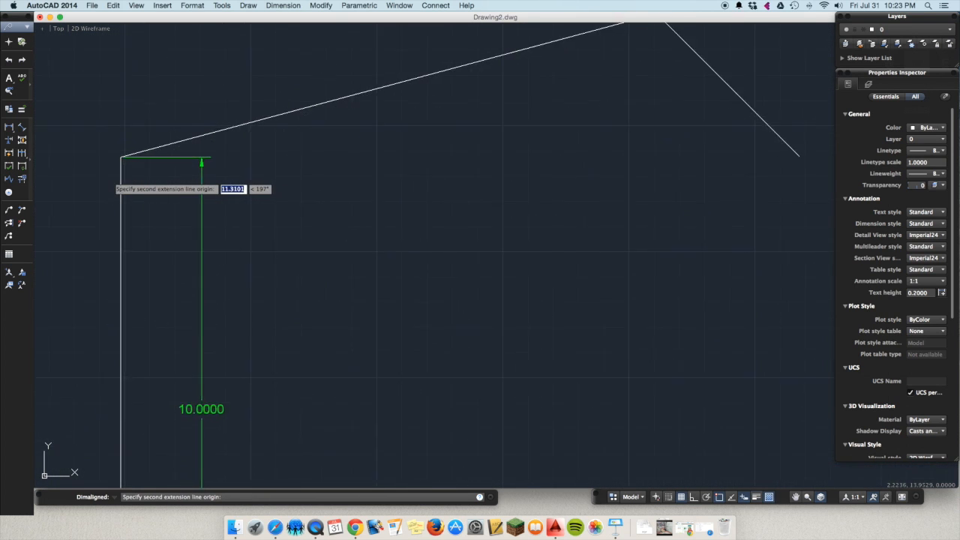
pyautogui.scroll(2, 111, 174)
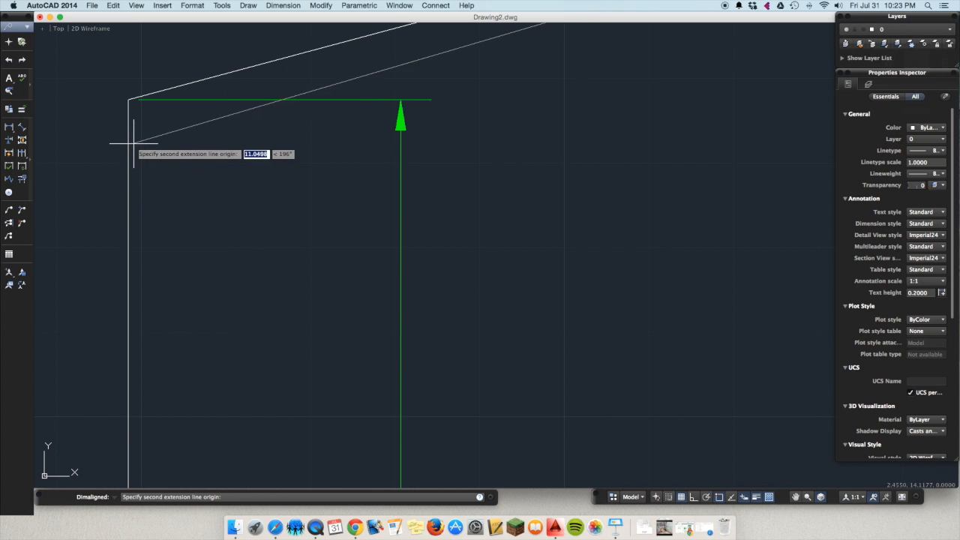
pyautogui.scroll(2, 133, 142)
pyautogui.scroll(-4, 126, 112)
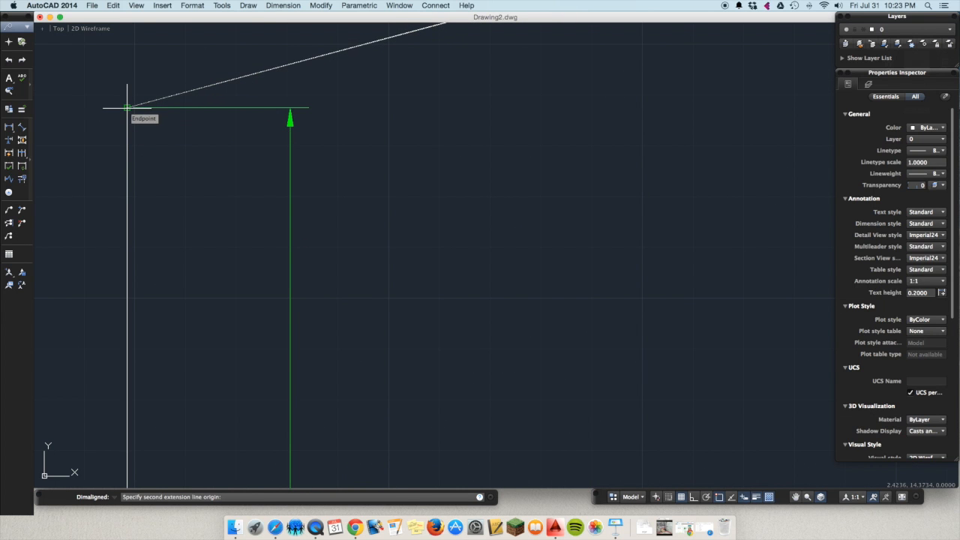
pyautogui.scroll(-3, 126, 108)
pyautogui.scroll(1, 126, 109)
pyautogui.scroll(8, 126, 109)
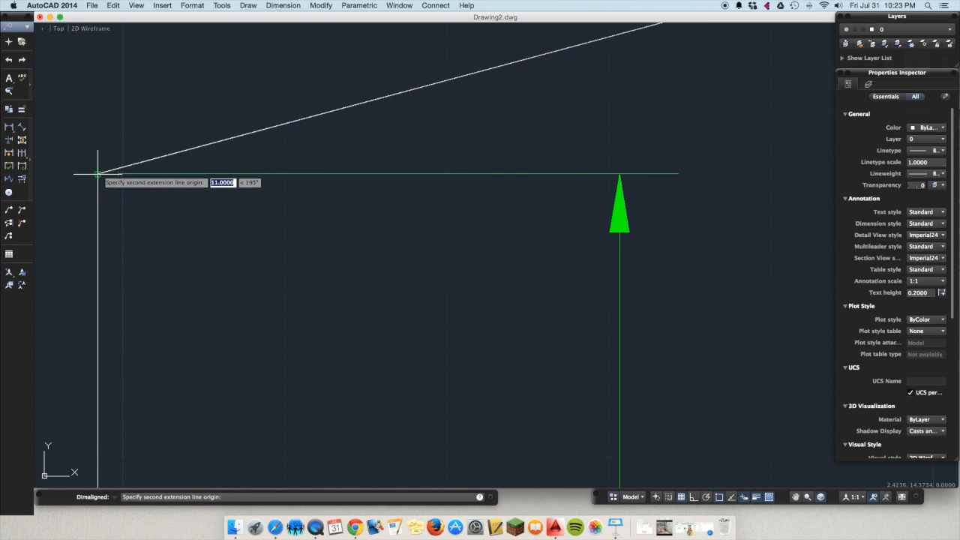
pyautogui.scroll(3, 118, 174)
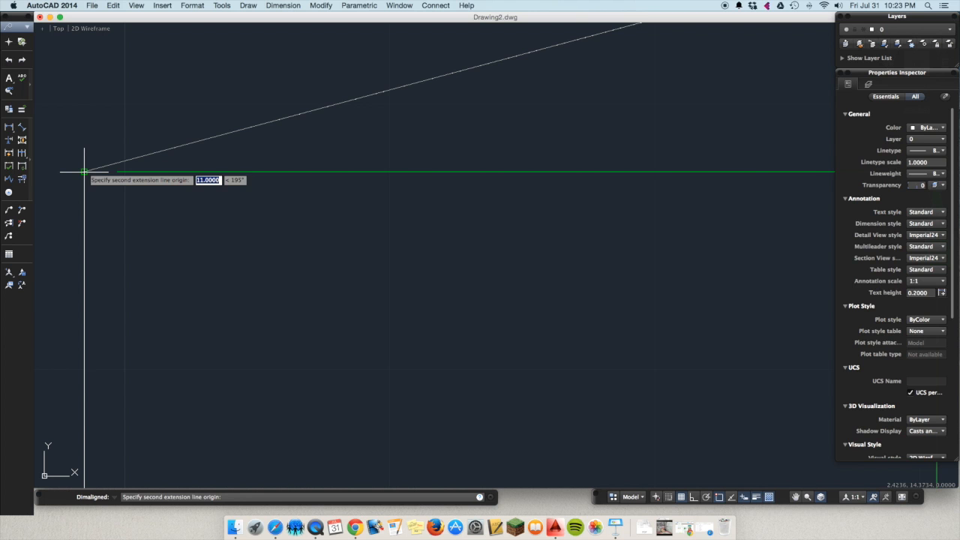
pyautogui.click(84, 172)
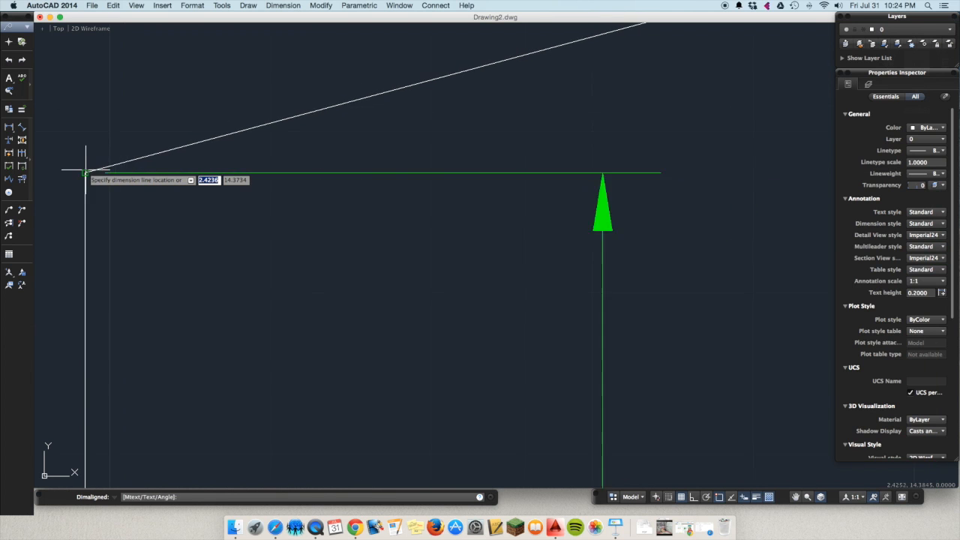
pyautogui.scroll(-3, 85, 170)
pyautogui.click(84, 130)
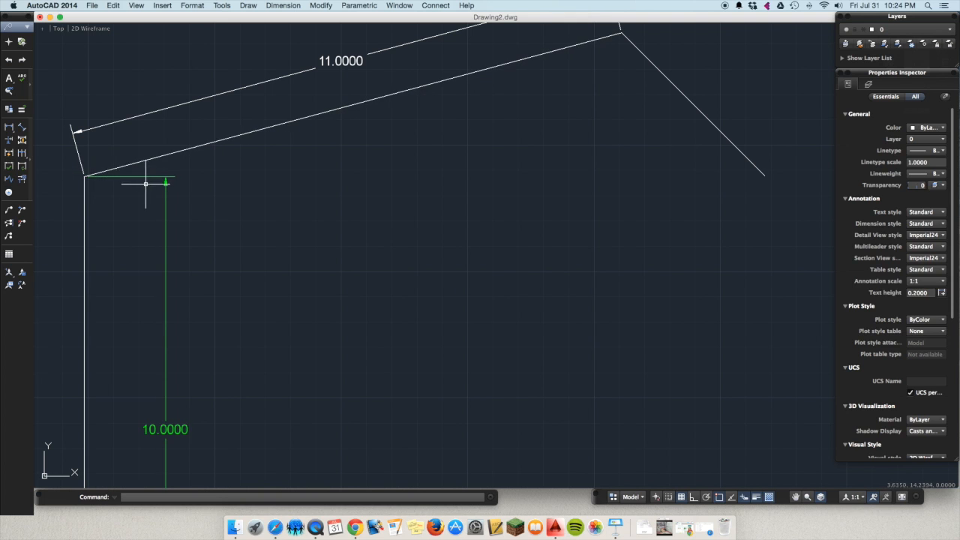
# Step: Change the color of the sloped segment's aligned dimension to Green and deselect it
pyautogui.click(315, 69)
pyautogui.click(931, 128)
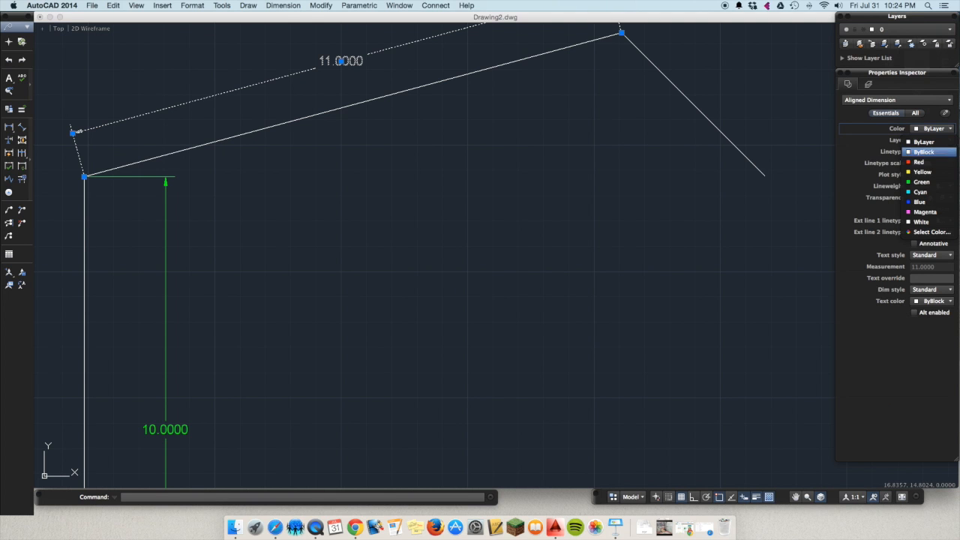
pyautogui.click(929, 183)
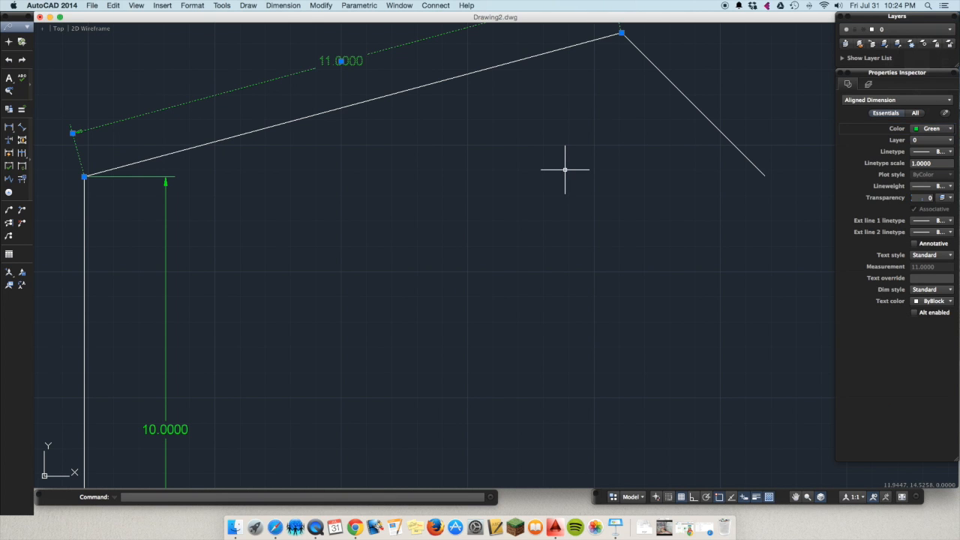
pyautogui.press('Escape')
pyautogui.scroll(-3, 525, 172)
pyautogui.scroll(2, 524, 177)
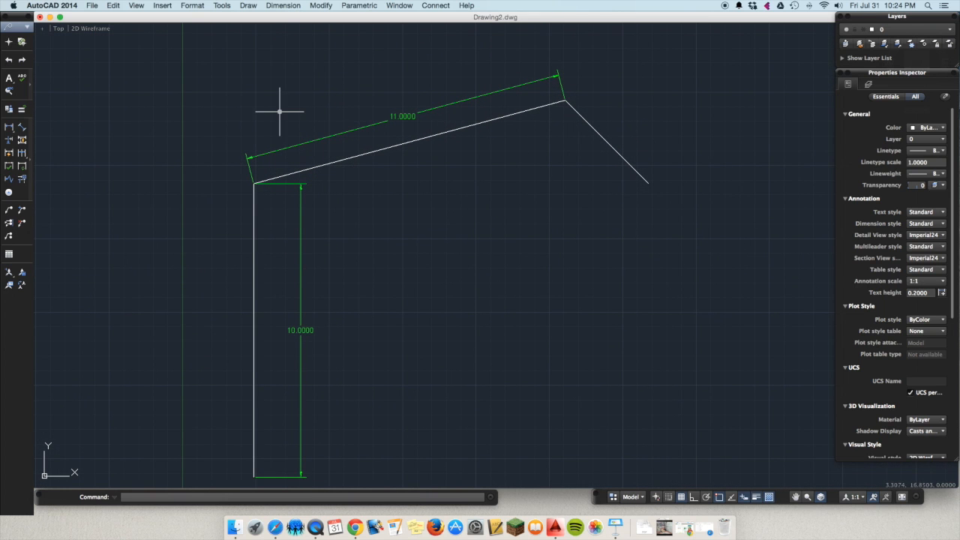